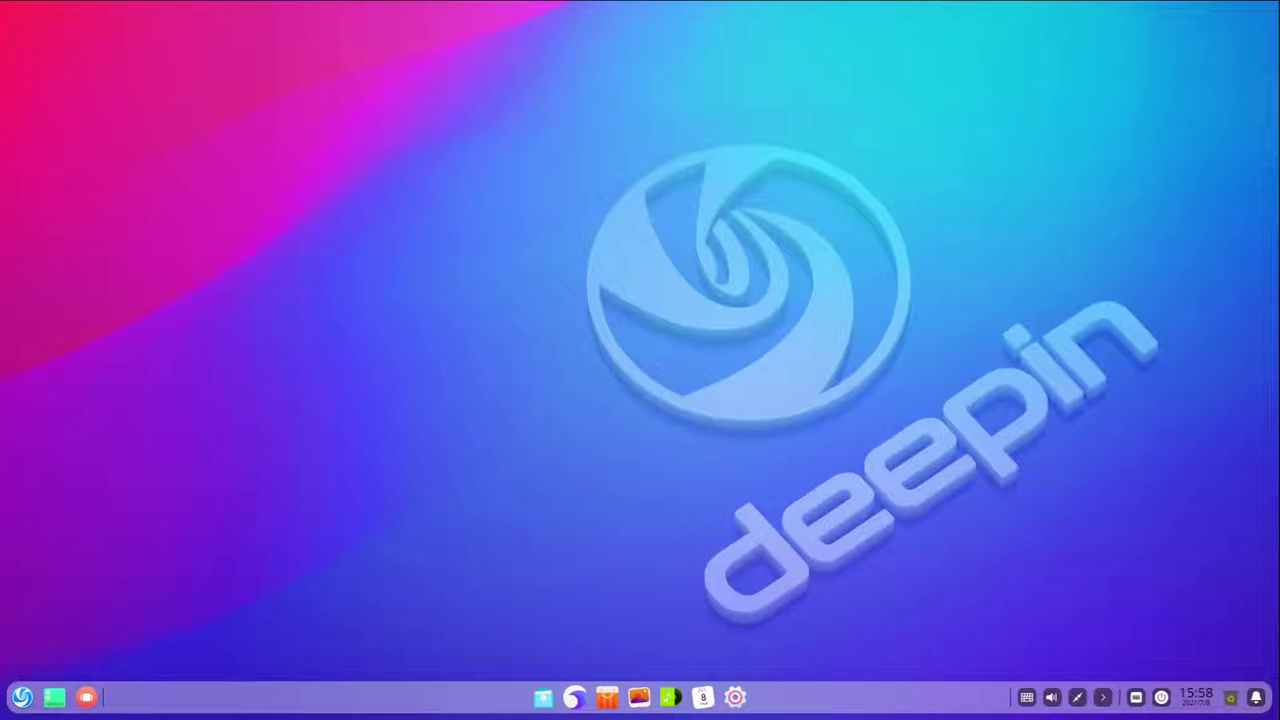
Step: Browse the launcher's Internet category by category view, then close the browser
click(28, 704)
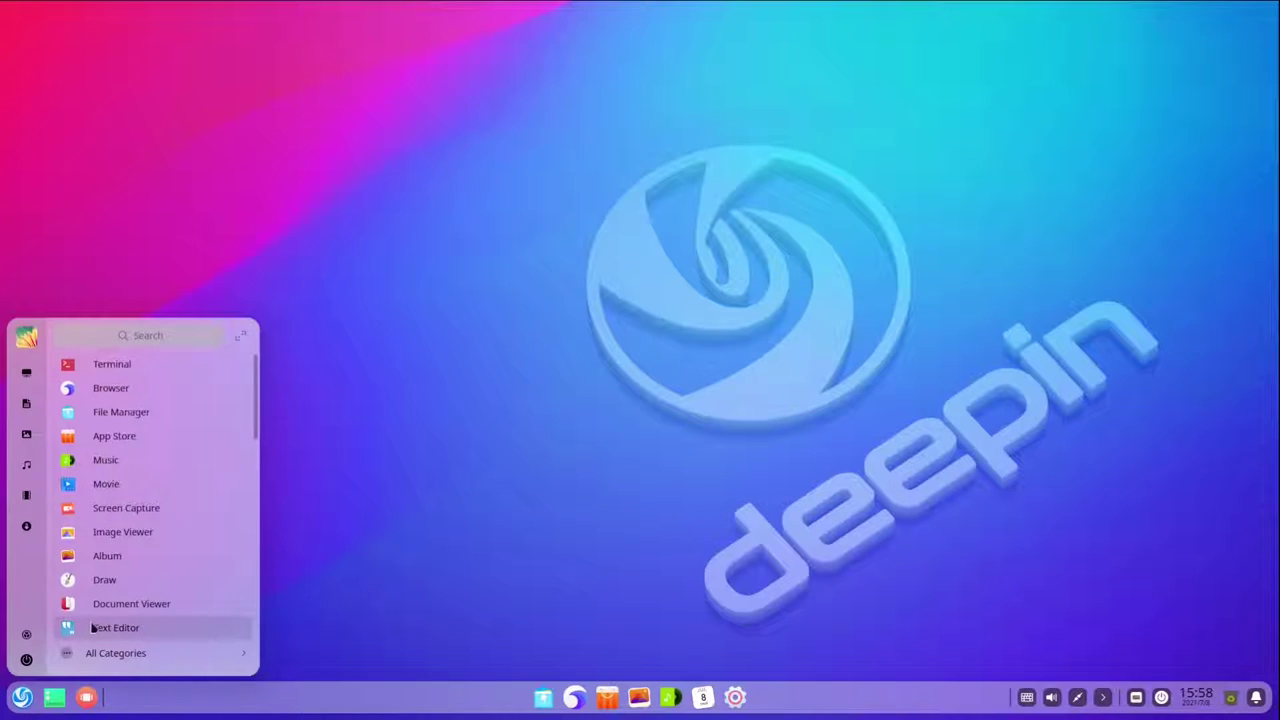
click(115, 652)
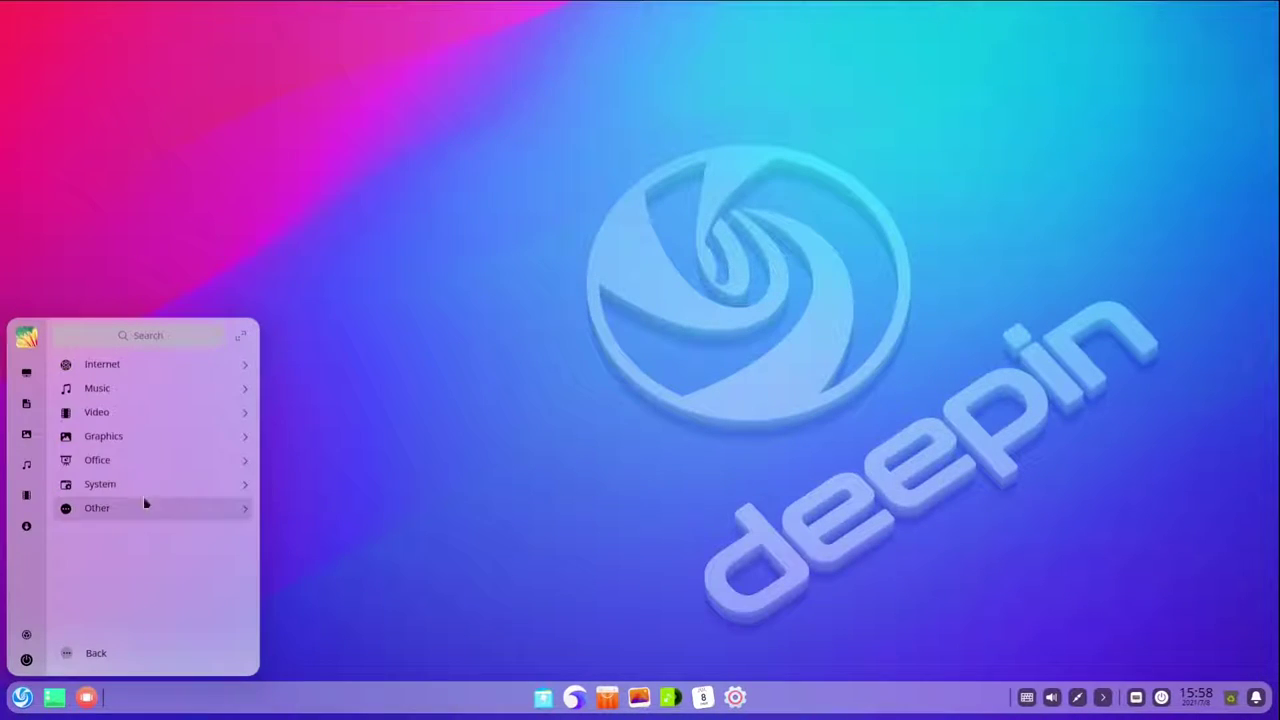
click(158, 364)
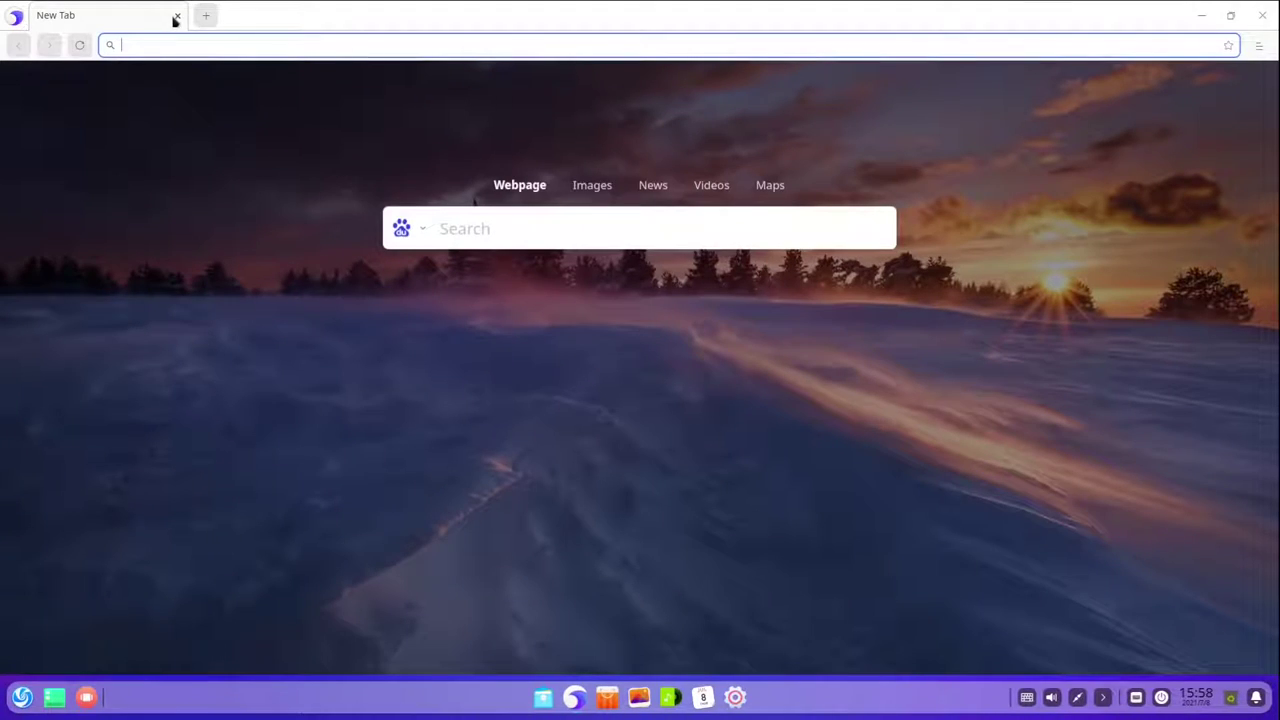
click(177, 15)
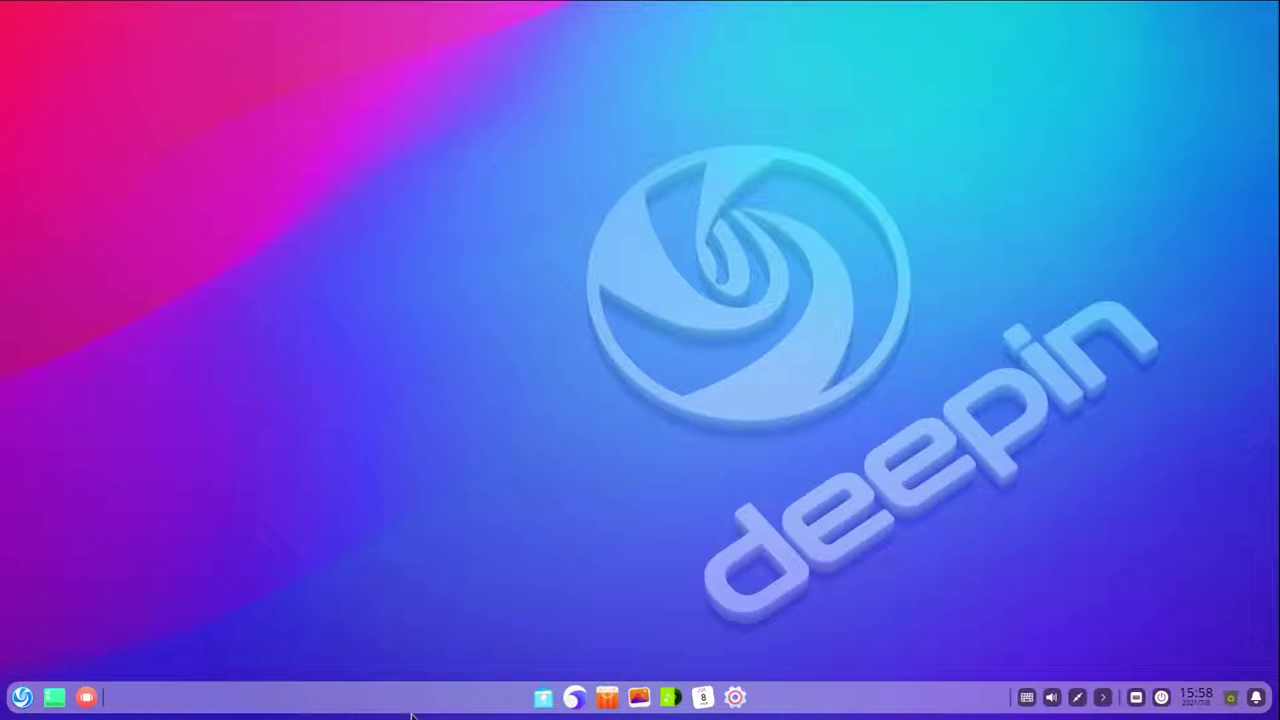
Step: Set the dock to Efficient Mode and place it on the left screen edge
right_click(322, 278)
key(Escape)
right_click(395, 703)
mouse_move(430, 625)
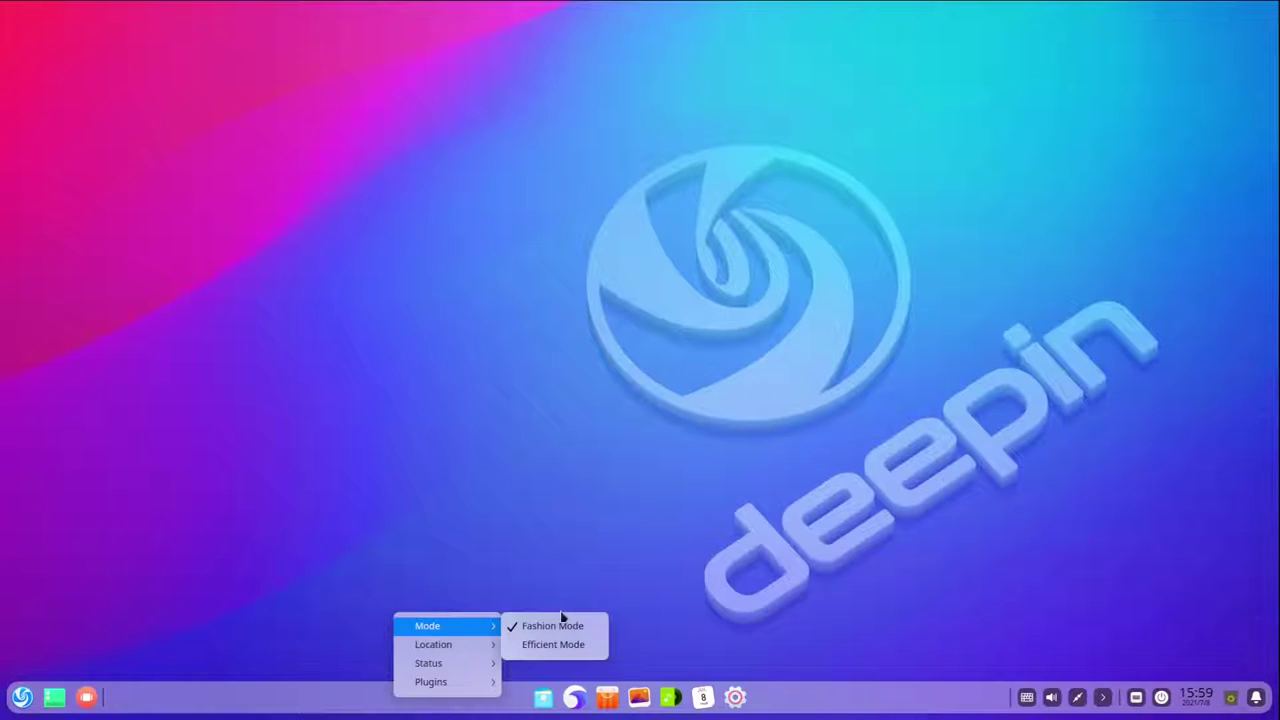
click(577, 649)
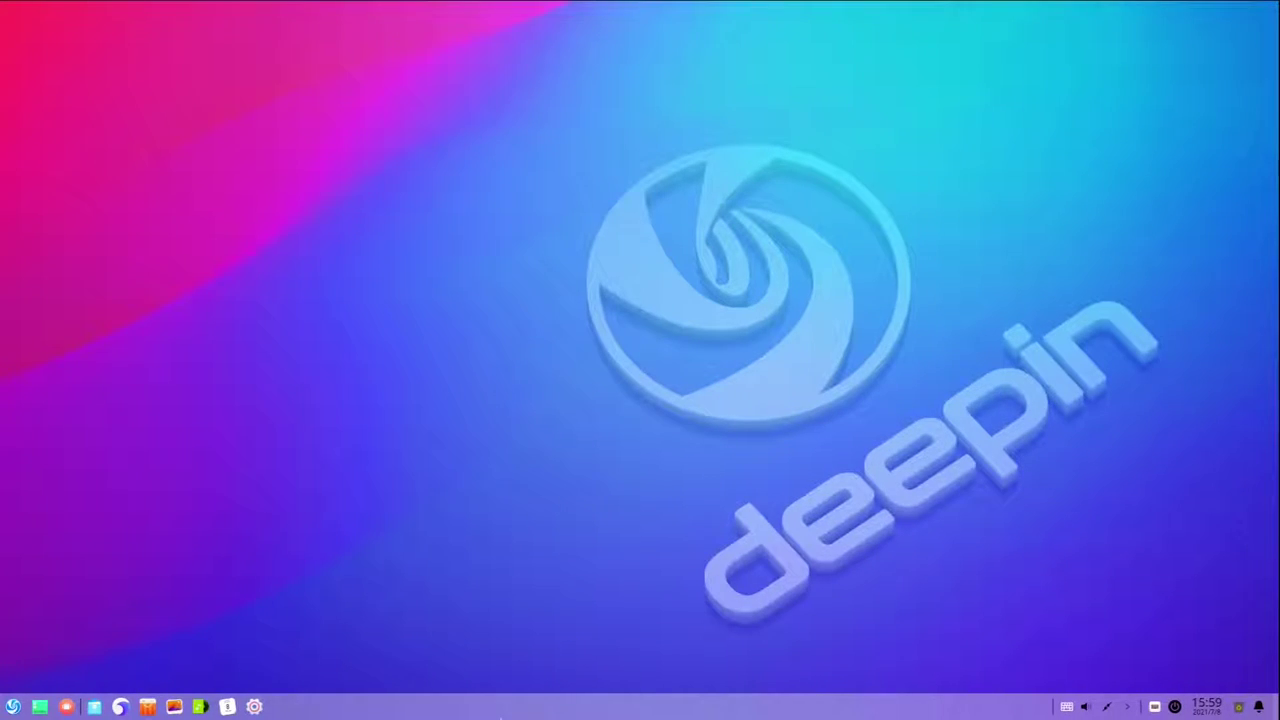
right_click(493, 707)
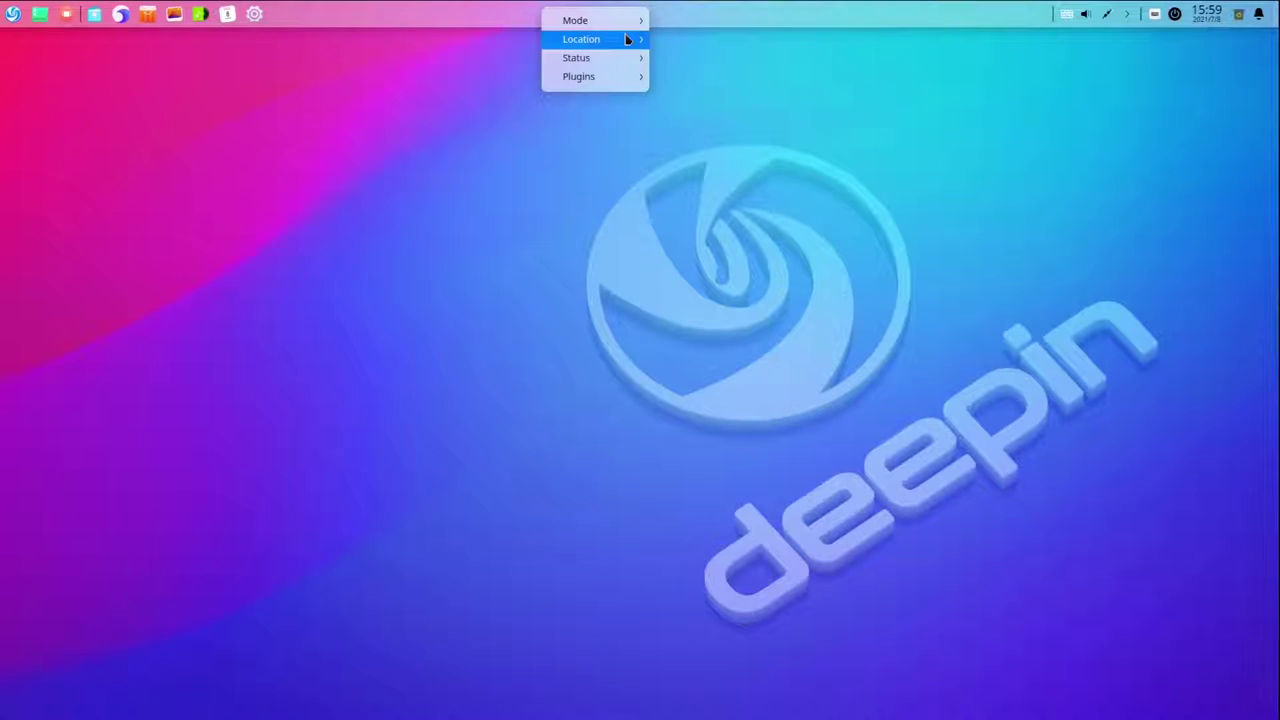
click(686, 76)
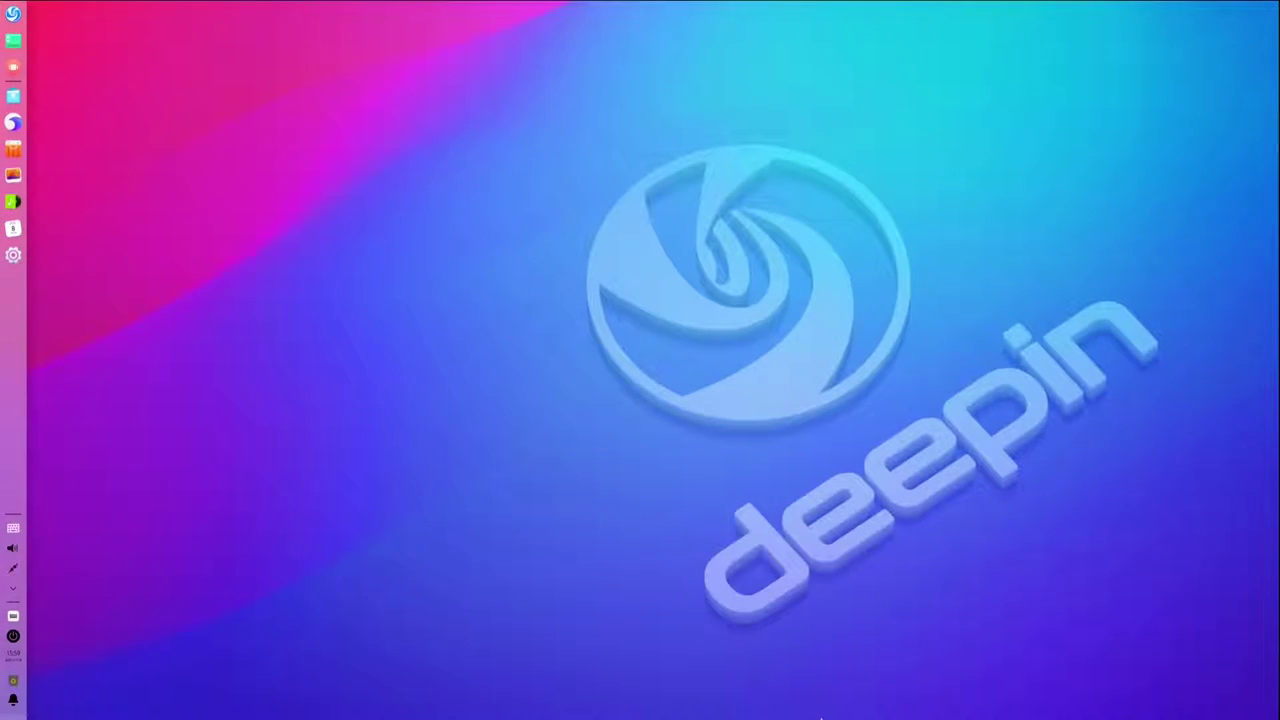
Step: Open File Manager on the Computer view, maximize its window, then restore it
click(19, 99)
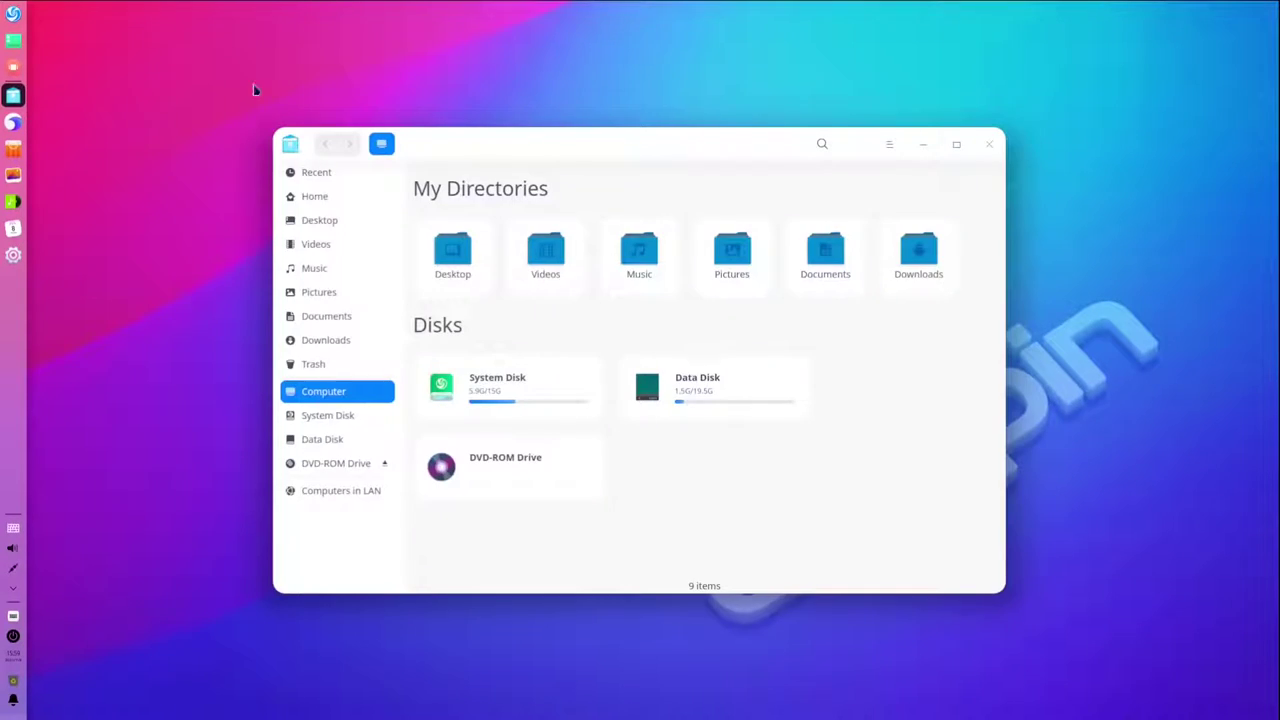
double_click(430, 143)
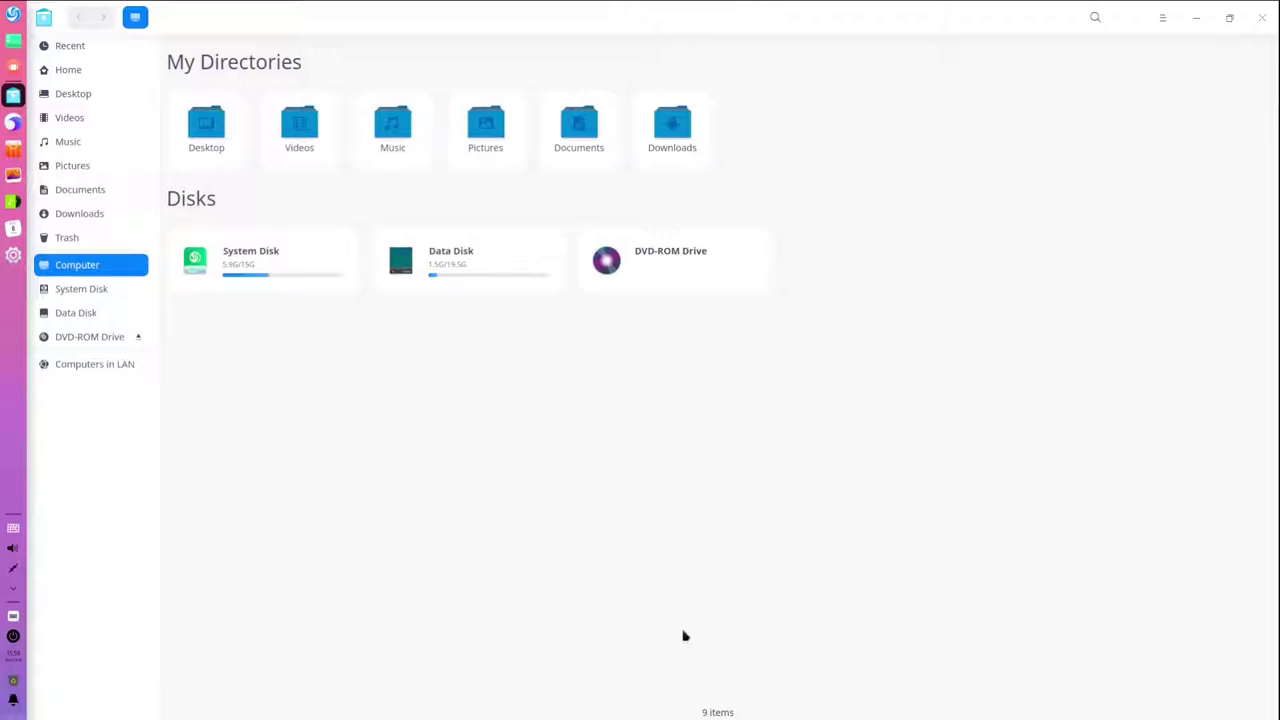
double_click(488, 6)
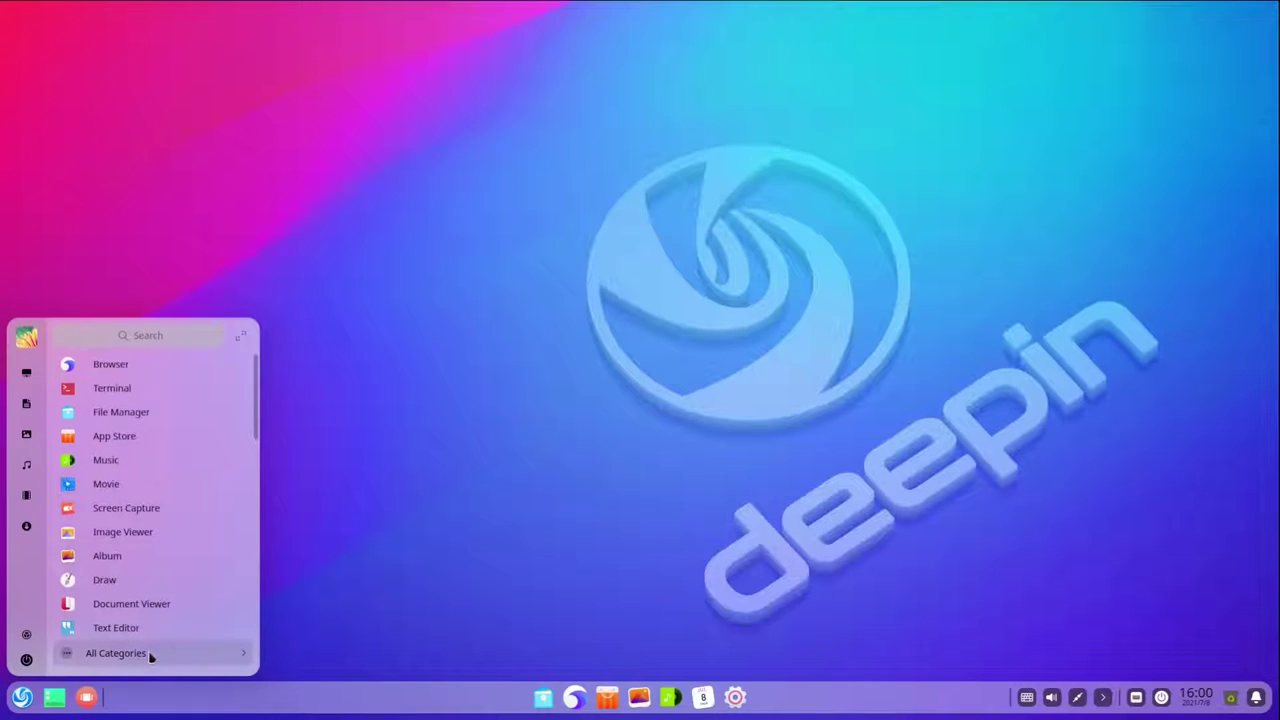
Step: Close the launcher and open Control Center's Personalization General page
click(296, 670)
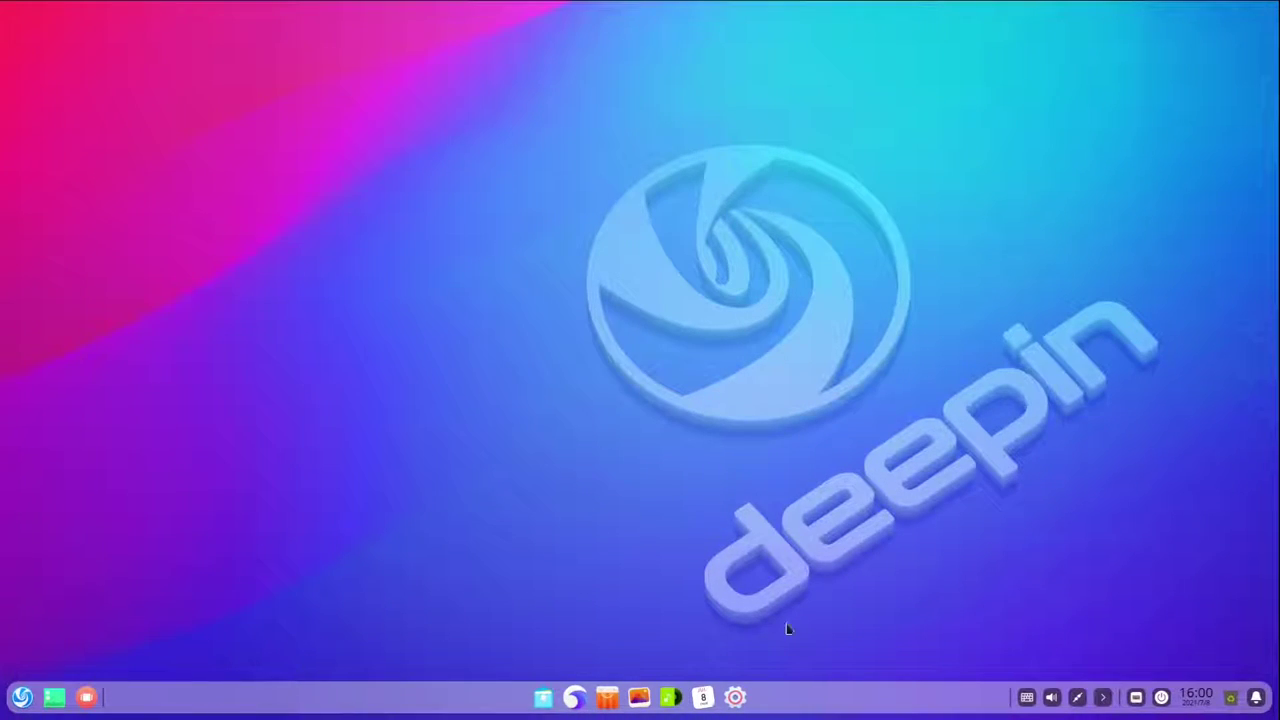
click(735, 698)
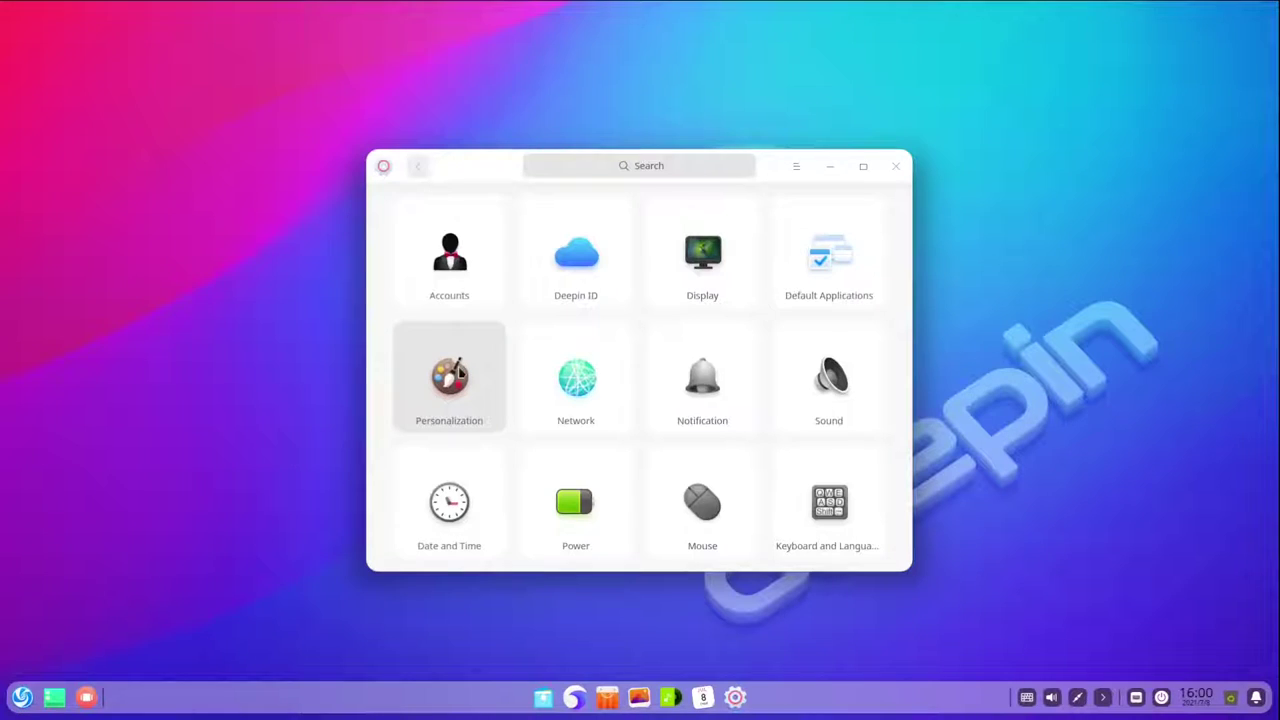
click(460, 372)
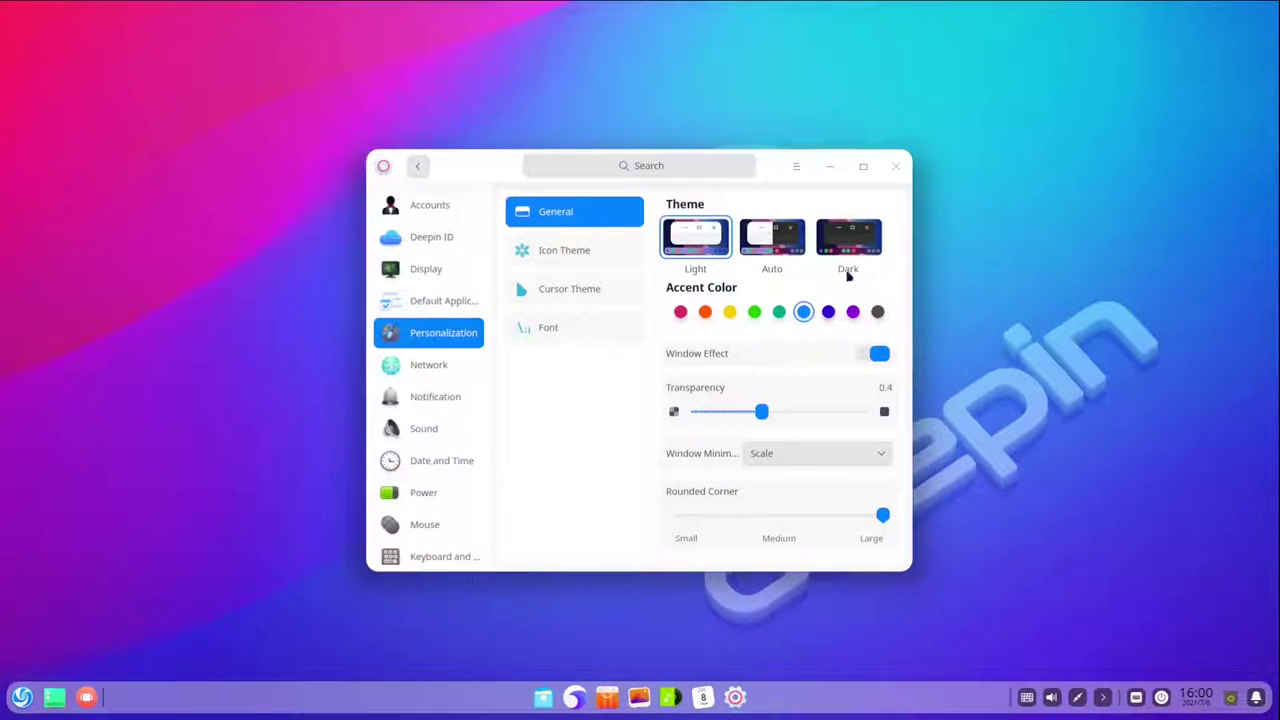
Step: Apply the Dark theme and nudge window transparency up to 0.45
click(848, 244)
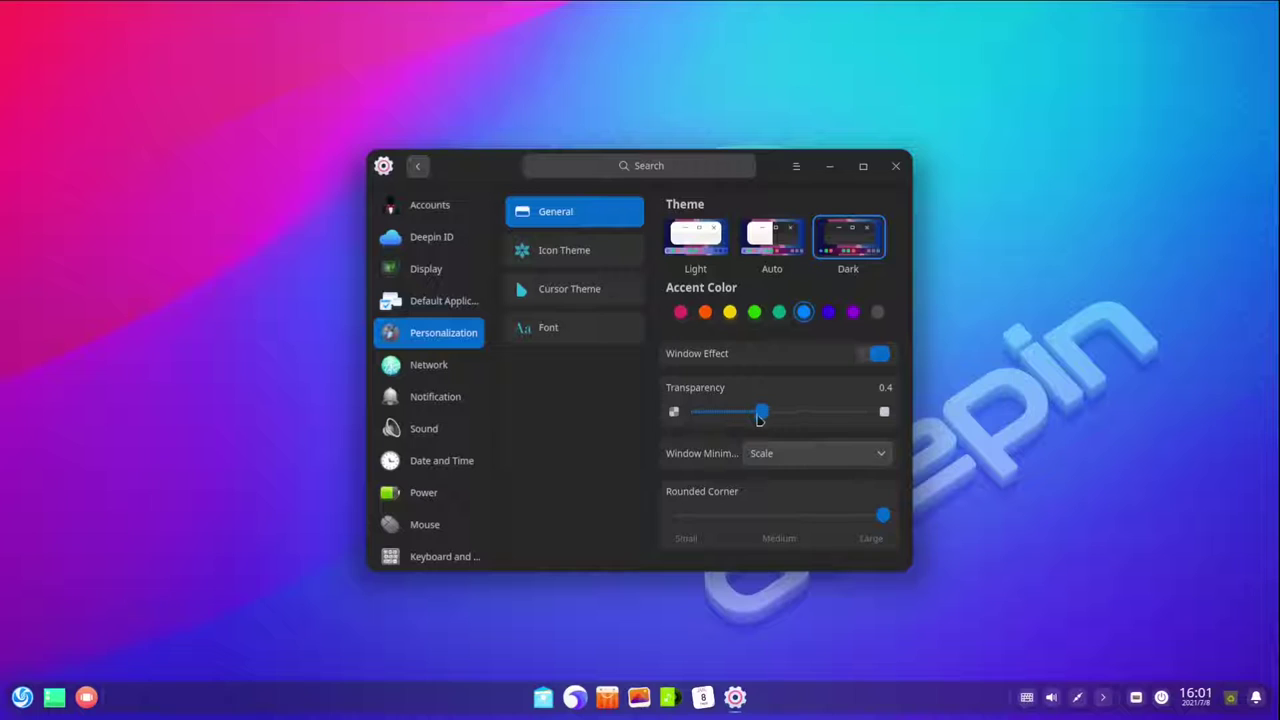
mouse_move(762, 413)
mouse_down()
mouse_move(889, 426)
mouse_move(710, 413)
mouse_move(766, 414)
mouse_up()
Step: Launch Terminal by searching 'terminal' in the launcher
click(22, 697)
text(terminal)
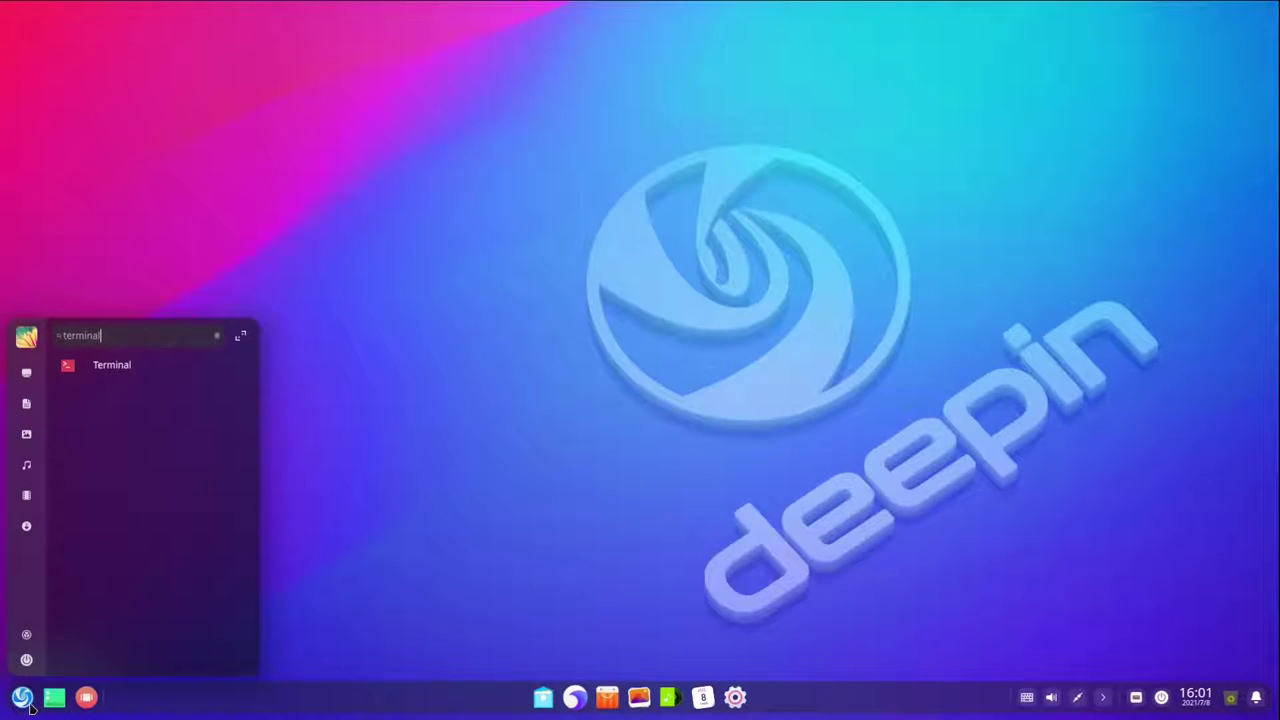
key(Return)
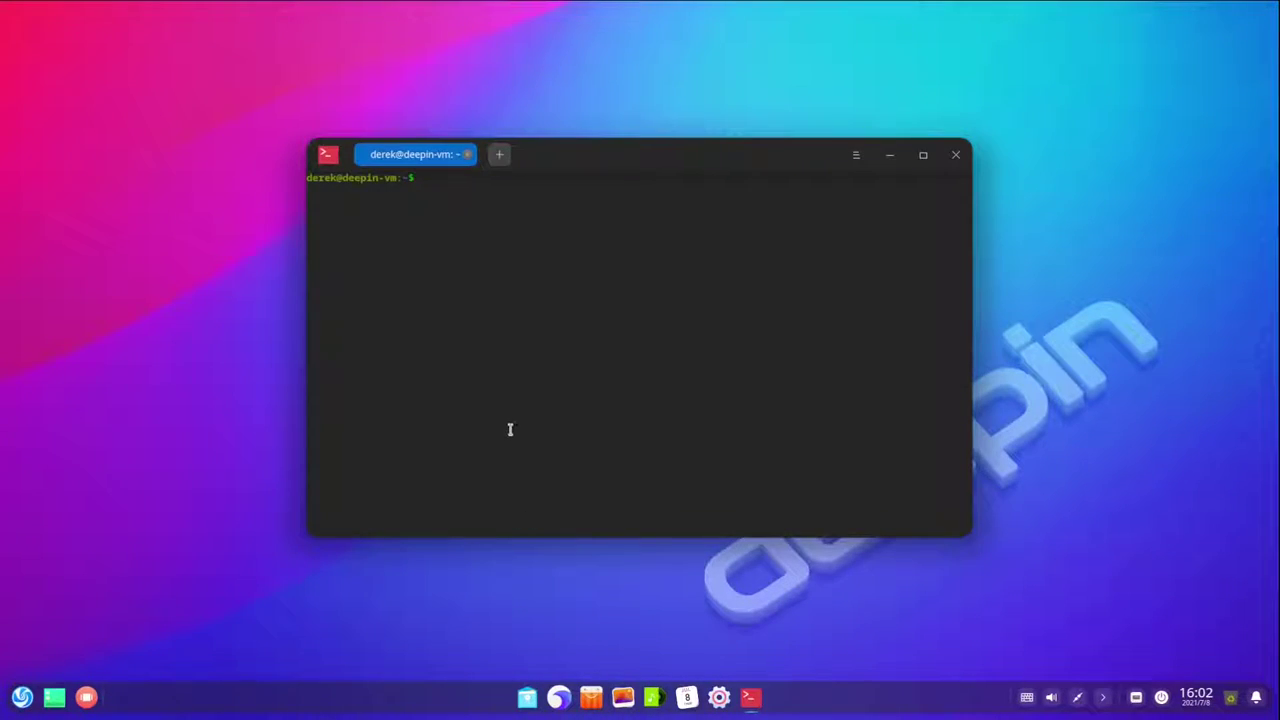
Step: Drag the Terminal settings opacity slider almost to the minimum
right_click(480, 287)
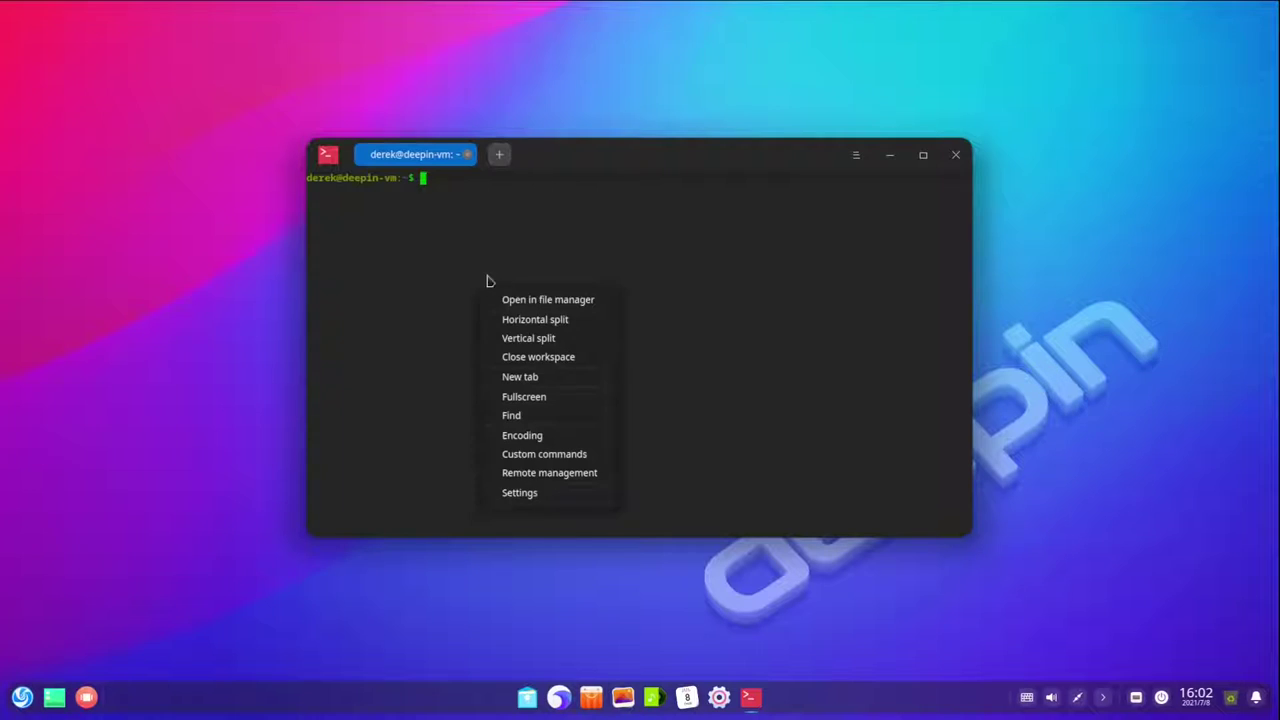
click(535, 497)
mouse_move(829, 293)
mouse_down()
mouse_move(684, 302)
mouse_move(789, 302)
mouse_move(760, 309)
mouse_up()
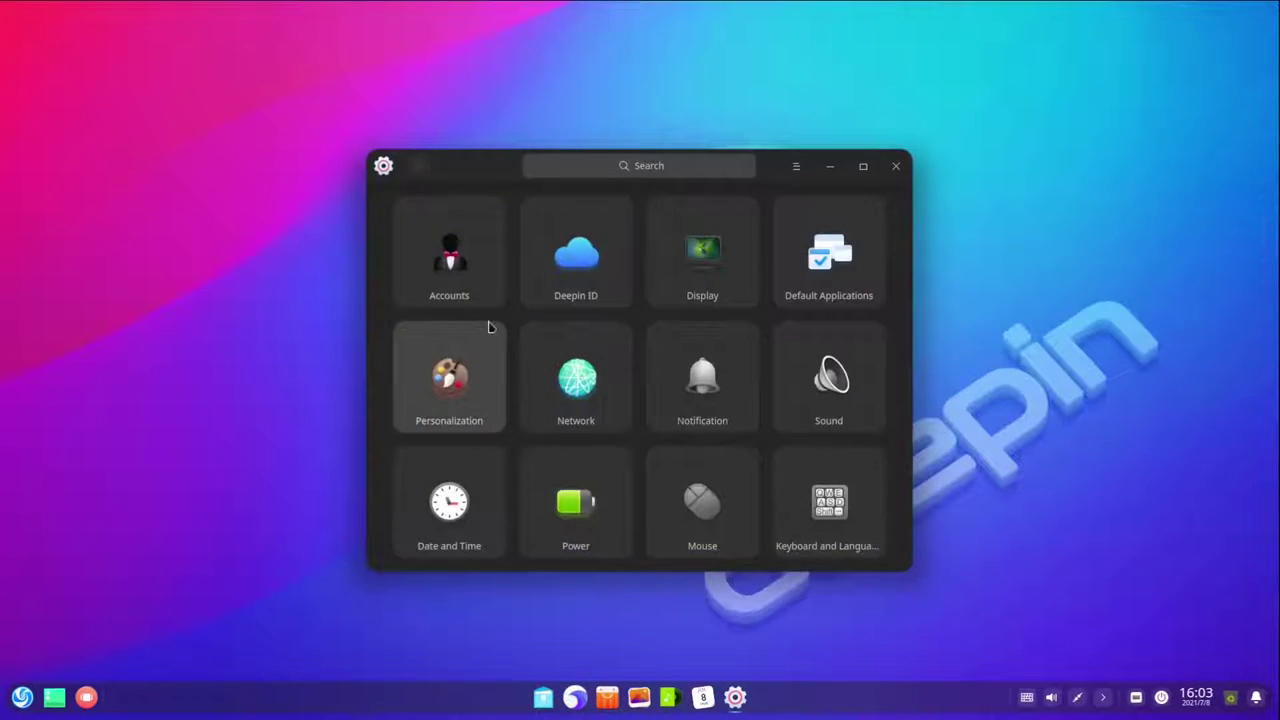
Step: View Personalization's Icon Theme, then set the mountain sunset image as desktop wallpaper
click(490, 328)
click(555, 251)
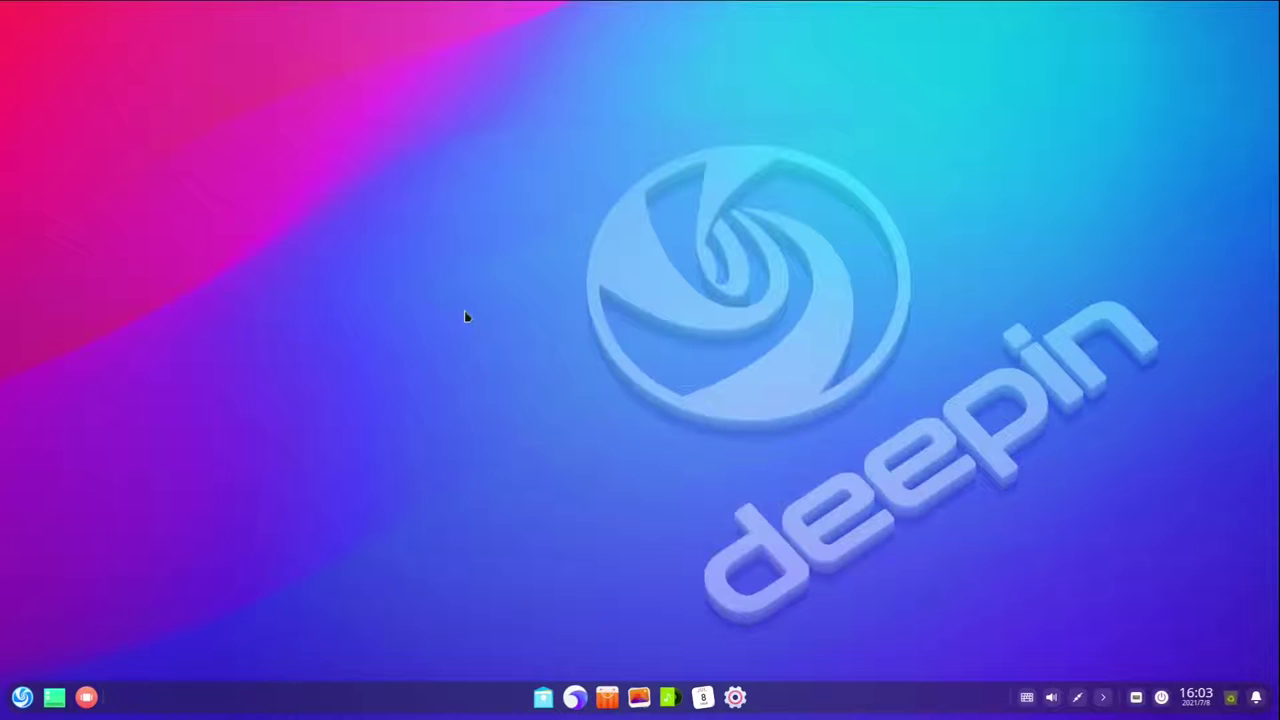
right_click(465, 317)
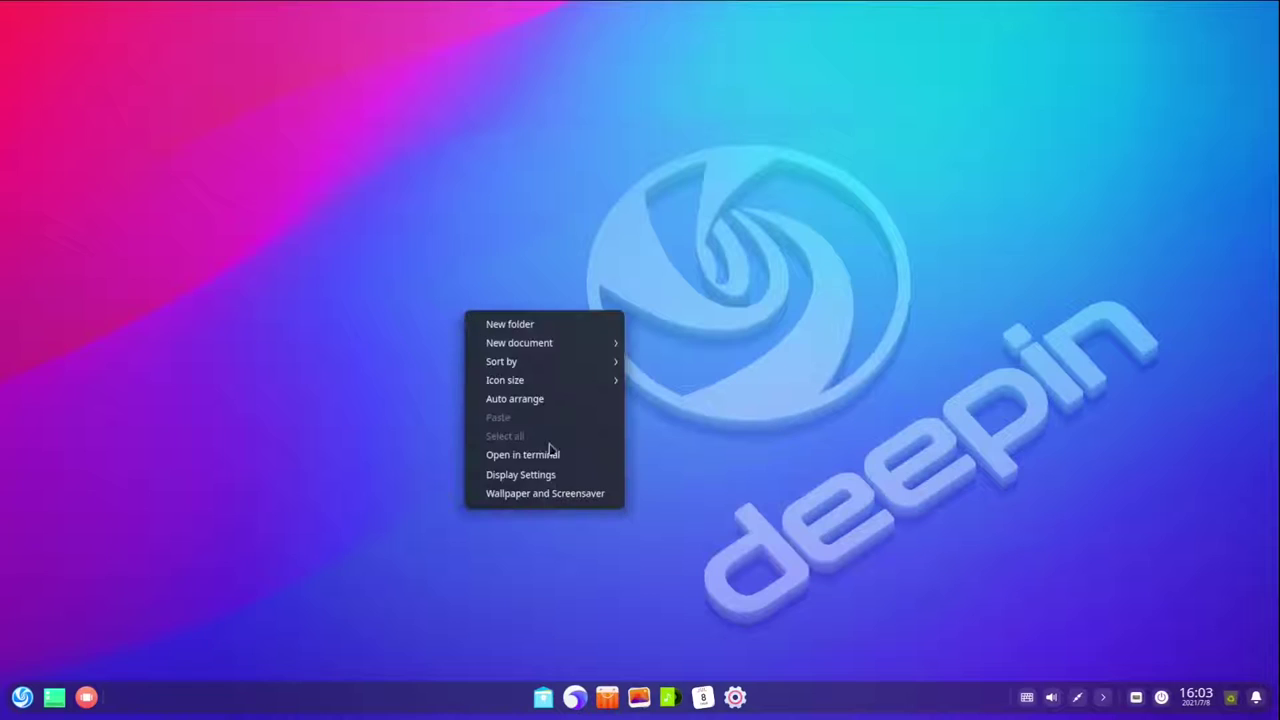
click(530, 496)
click(523, 672)
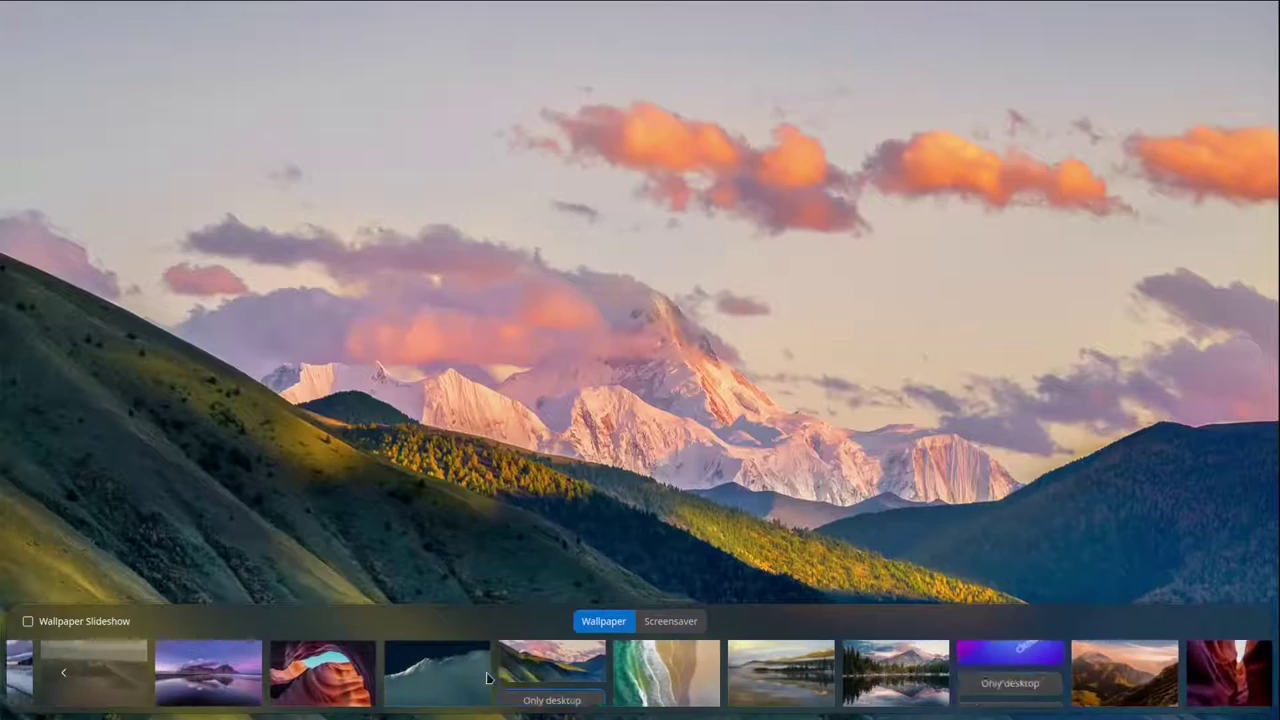
click(538, 503)
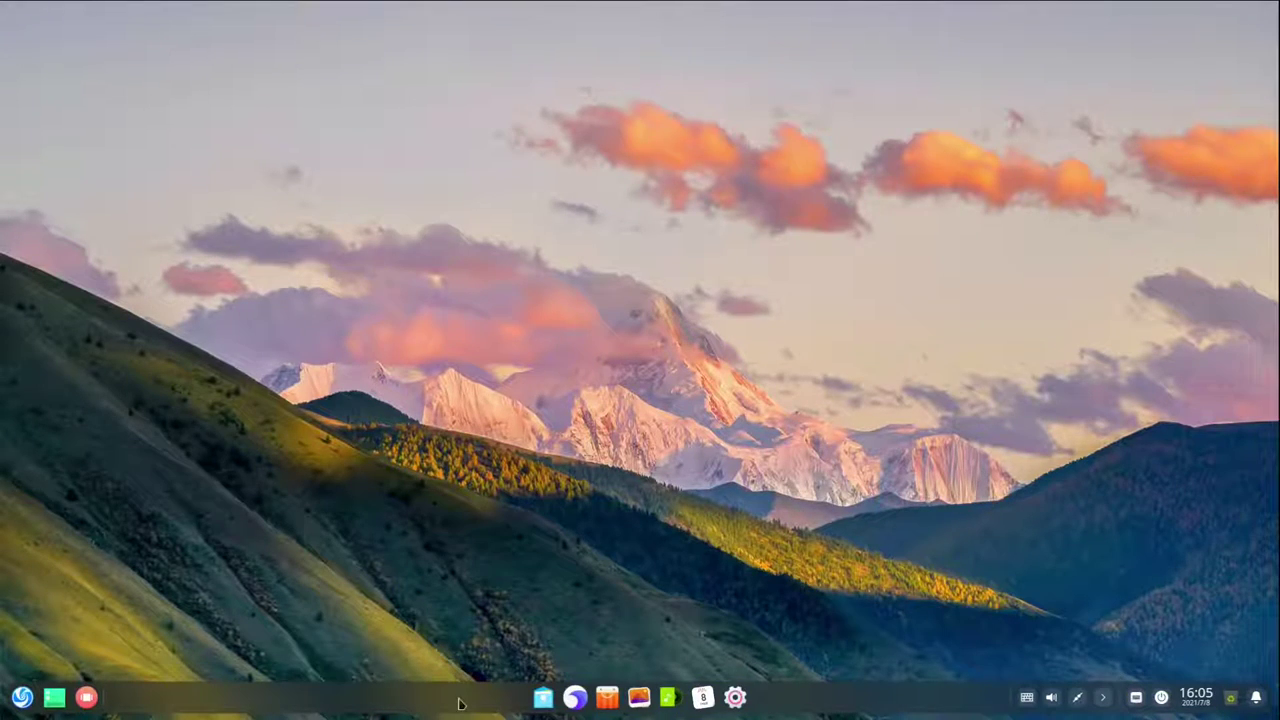
Step: Open File Manager and a 'terminal' search-launched Terminal, moving it to the upper right
click(540, 700)
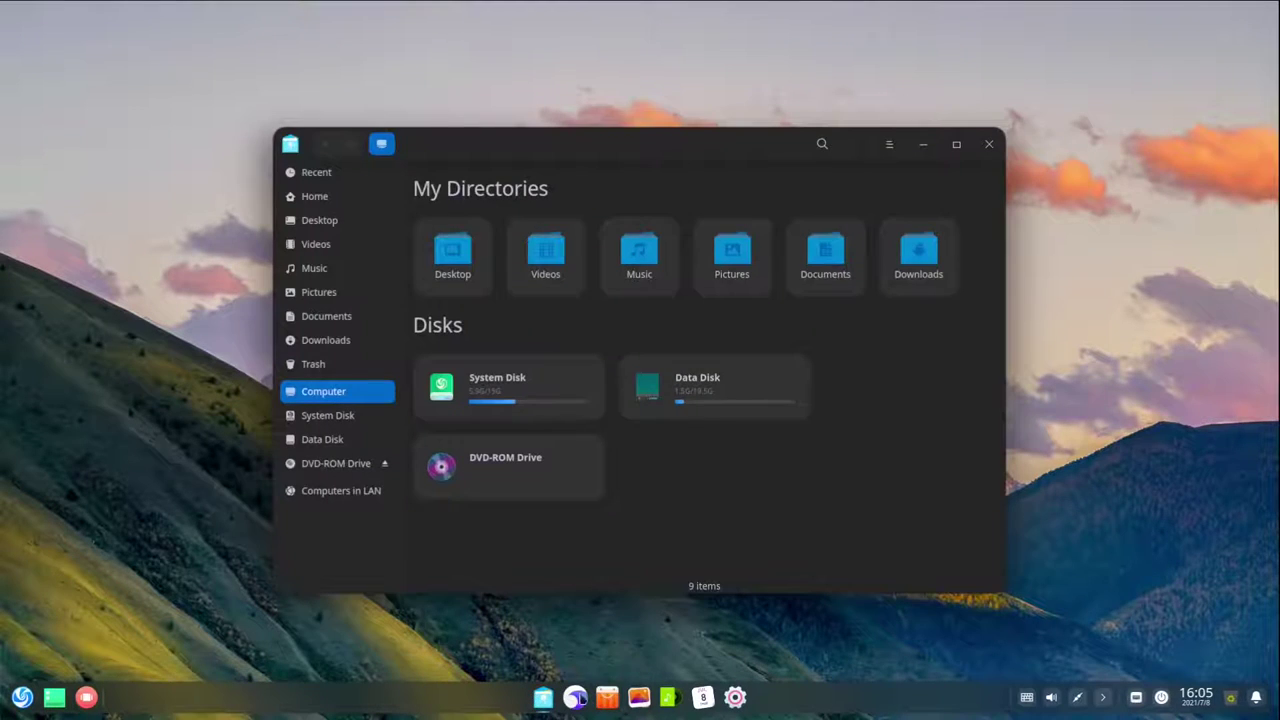
click(20, 698)
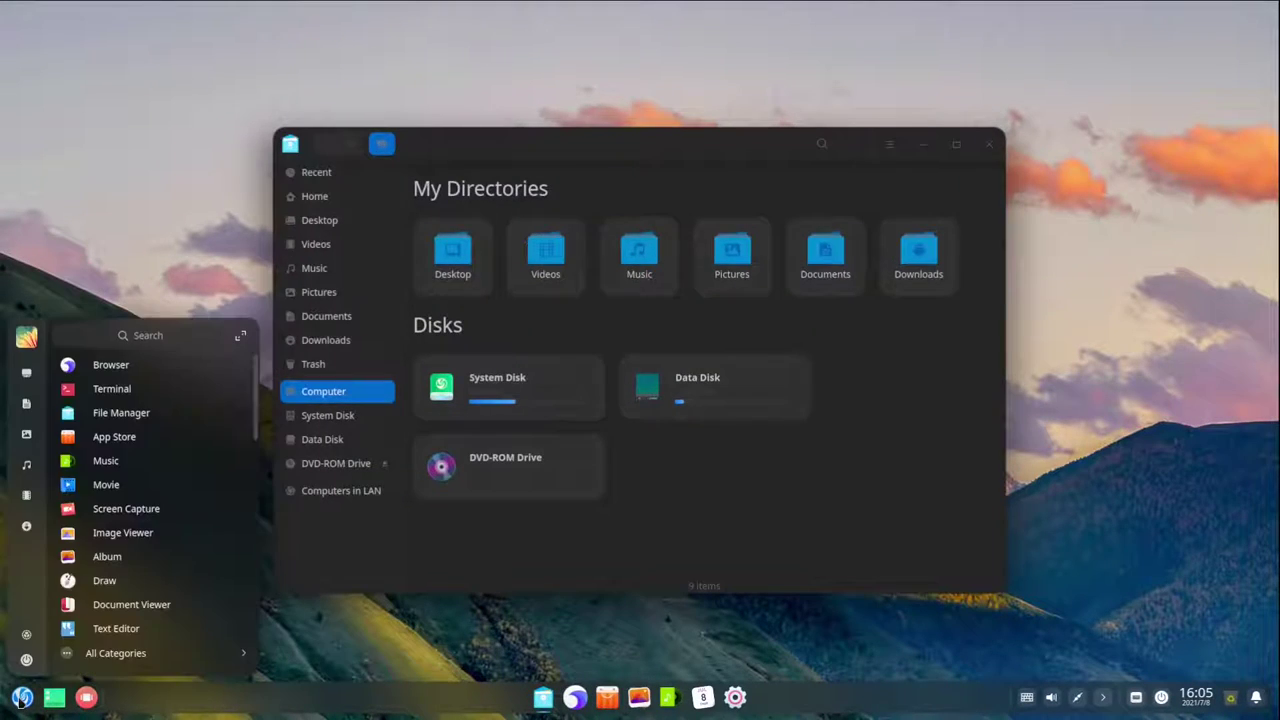
text(terminal)
key(Return)
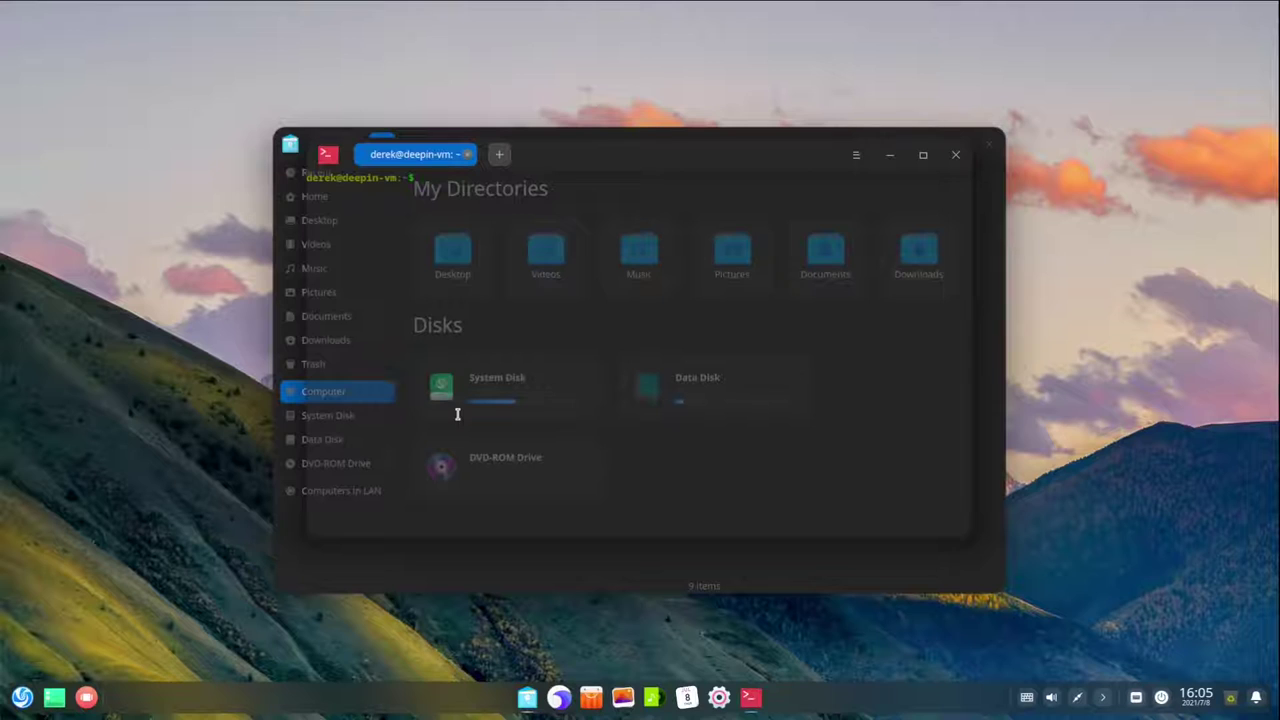
mouse_move(574, 154)
mouse_down()
mouse_move(654, 143)
mouse_move(898, 62)
mouse_up()
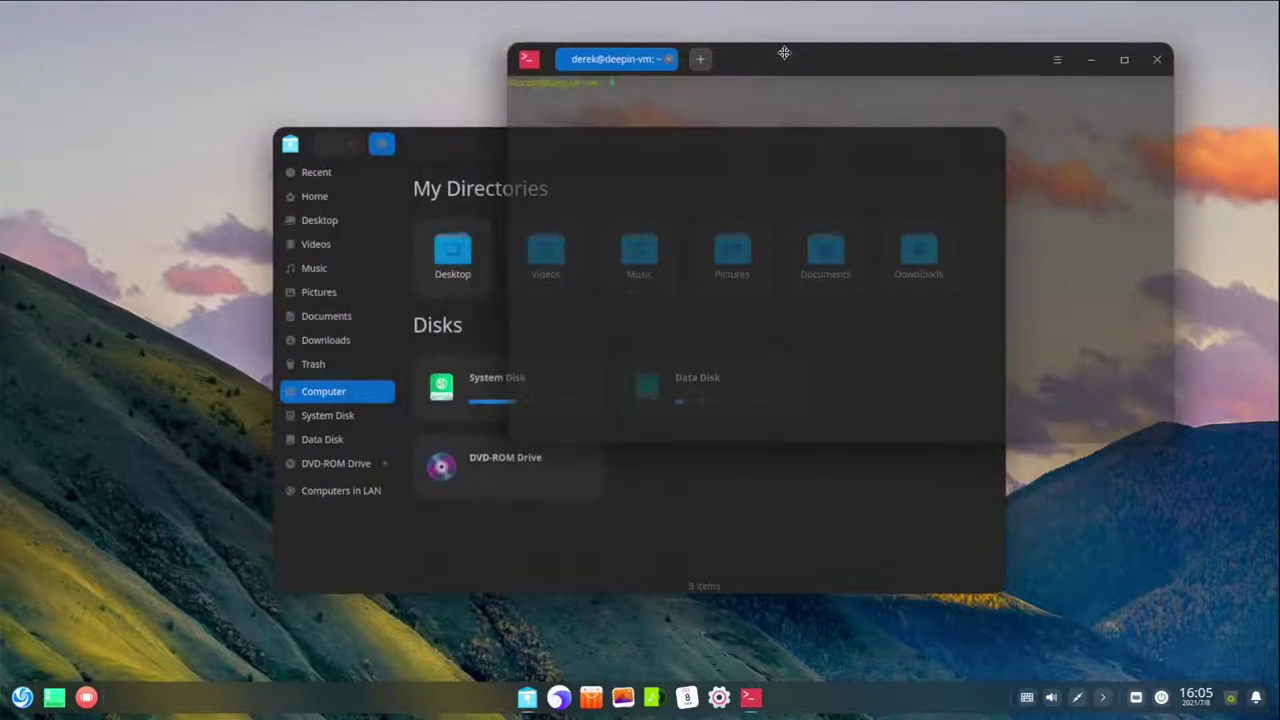
Step: Switch to the second, canyon-wallpaper workspace via Multitasking View
click(55, 700)
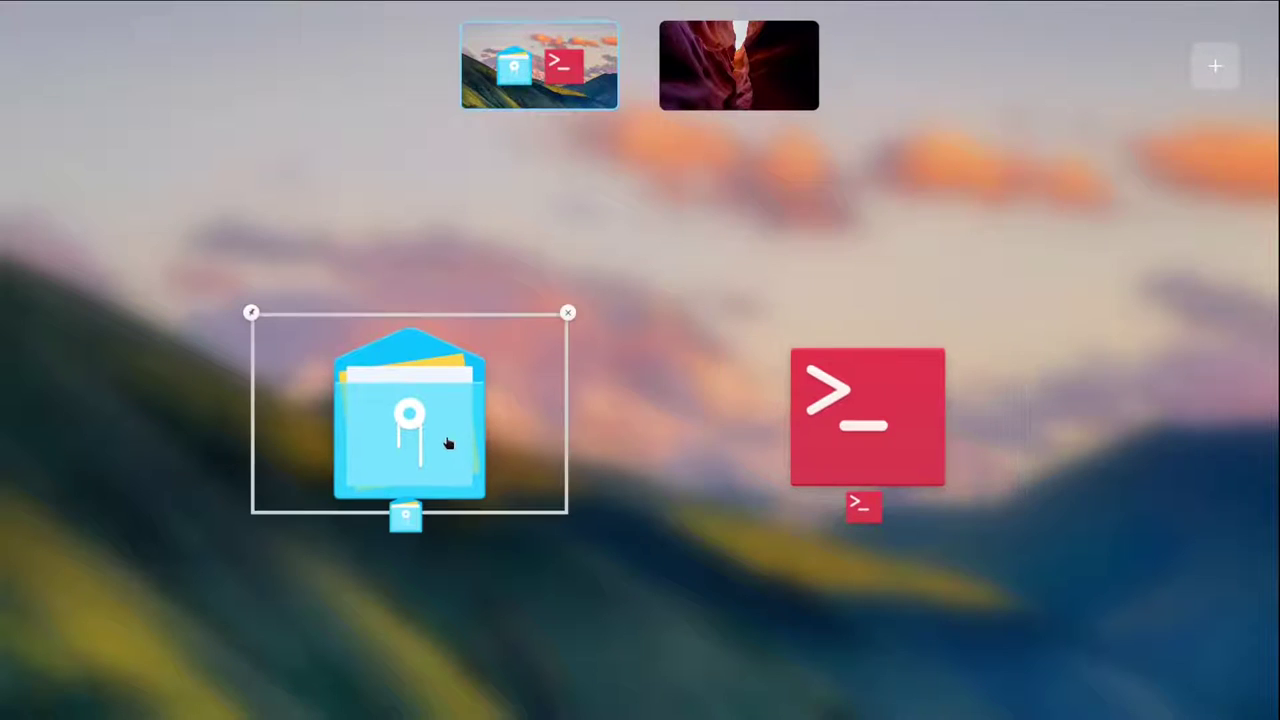
click(697, 65)
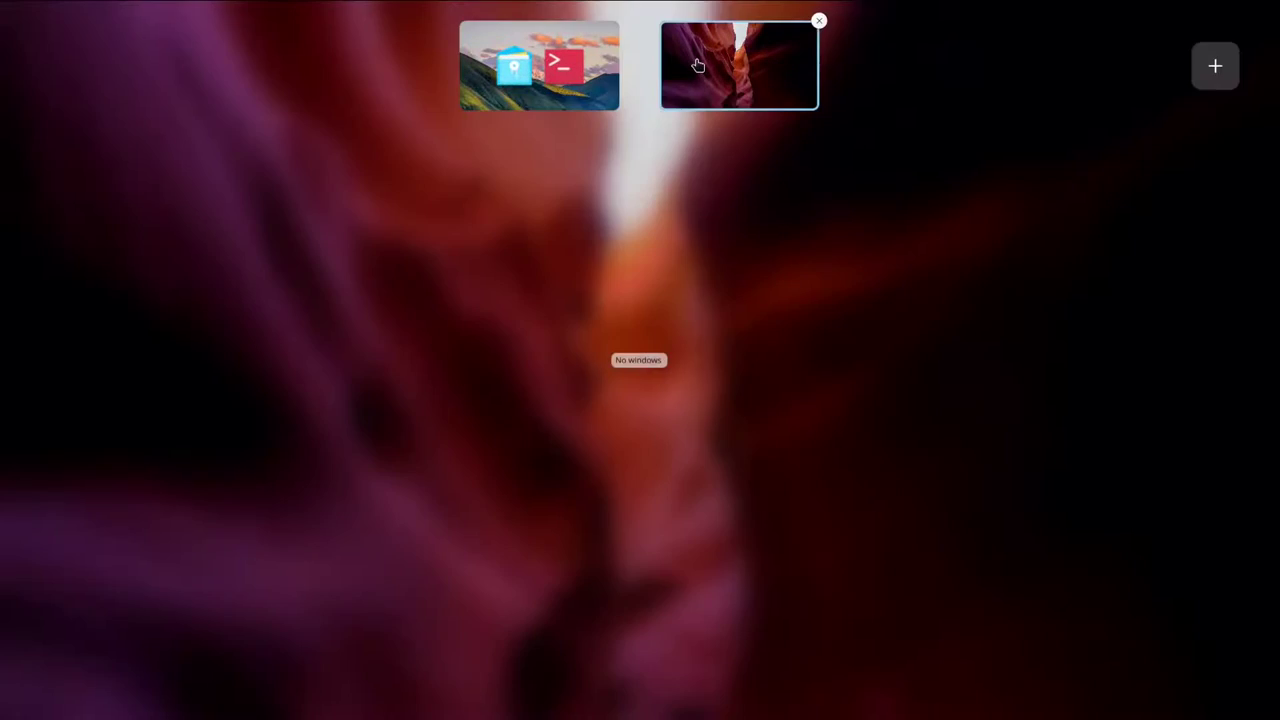
click(706, 670)
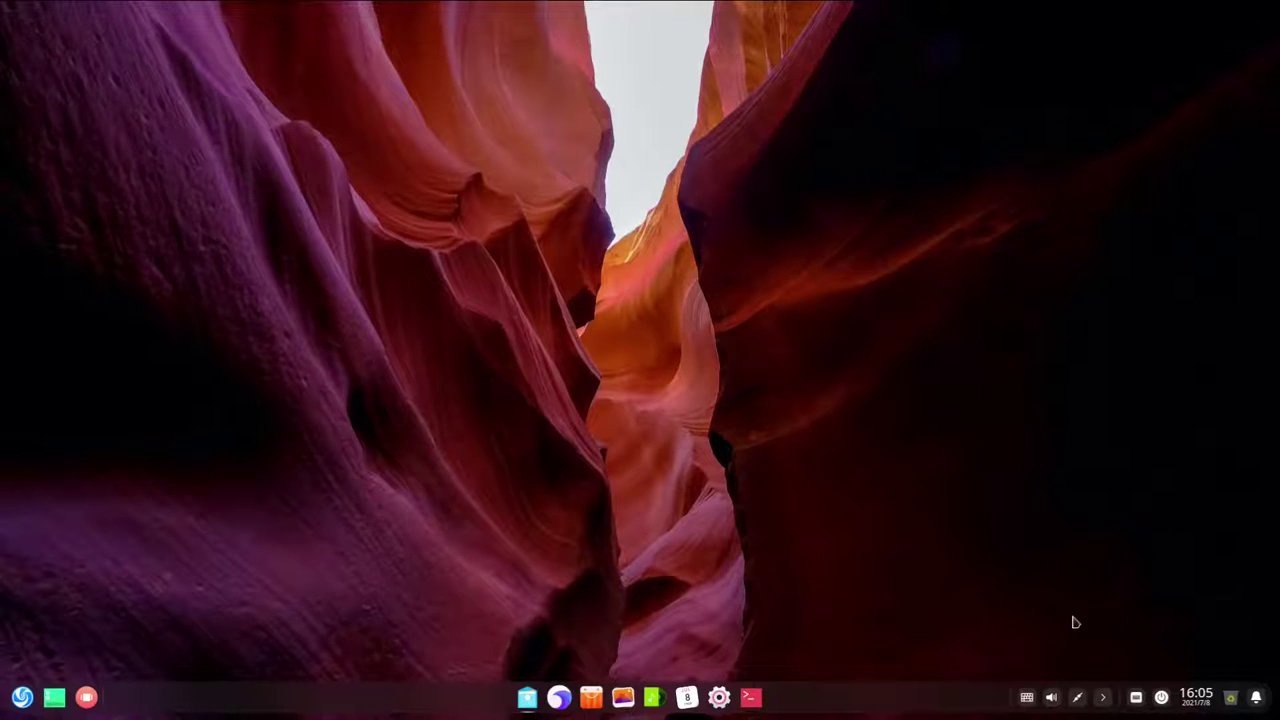
Step: Minimize Music to the system tray, then open and close the Notification Center
click(655, 699)
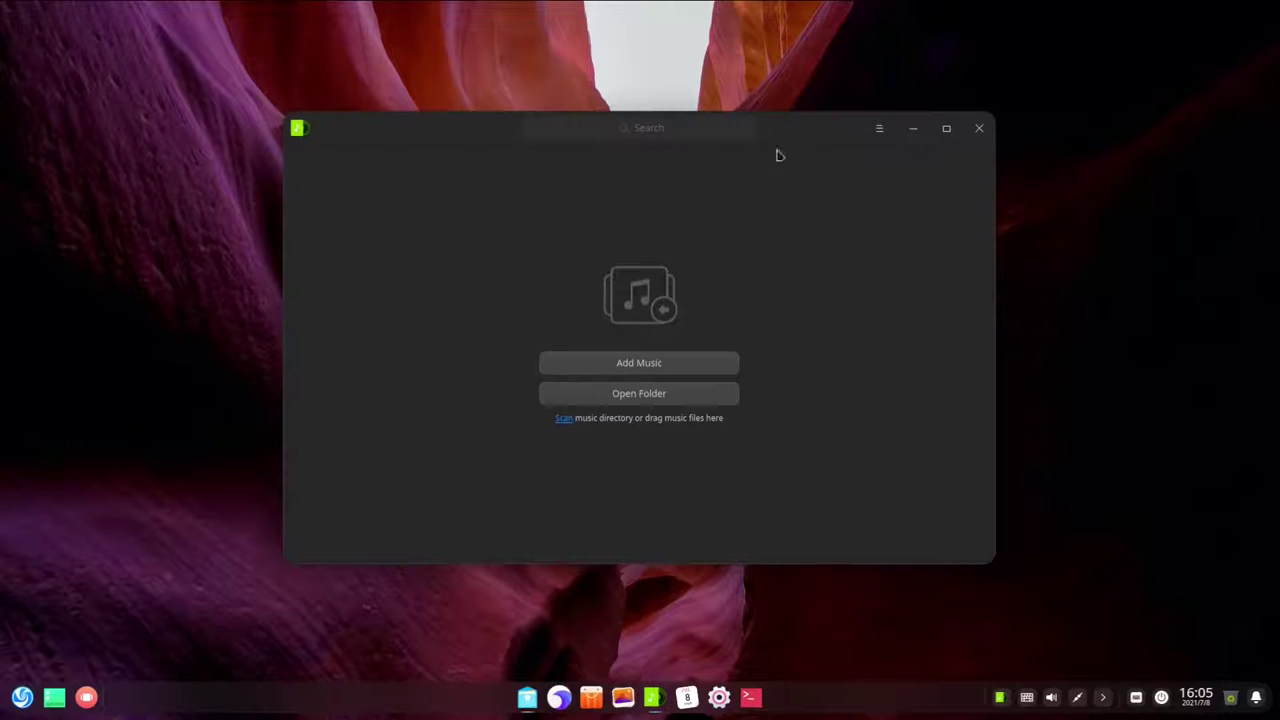
click(978, 128)
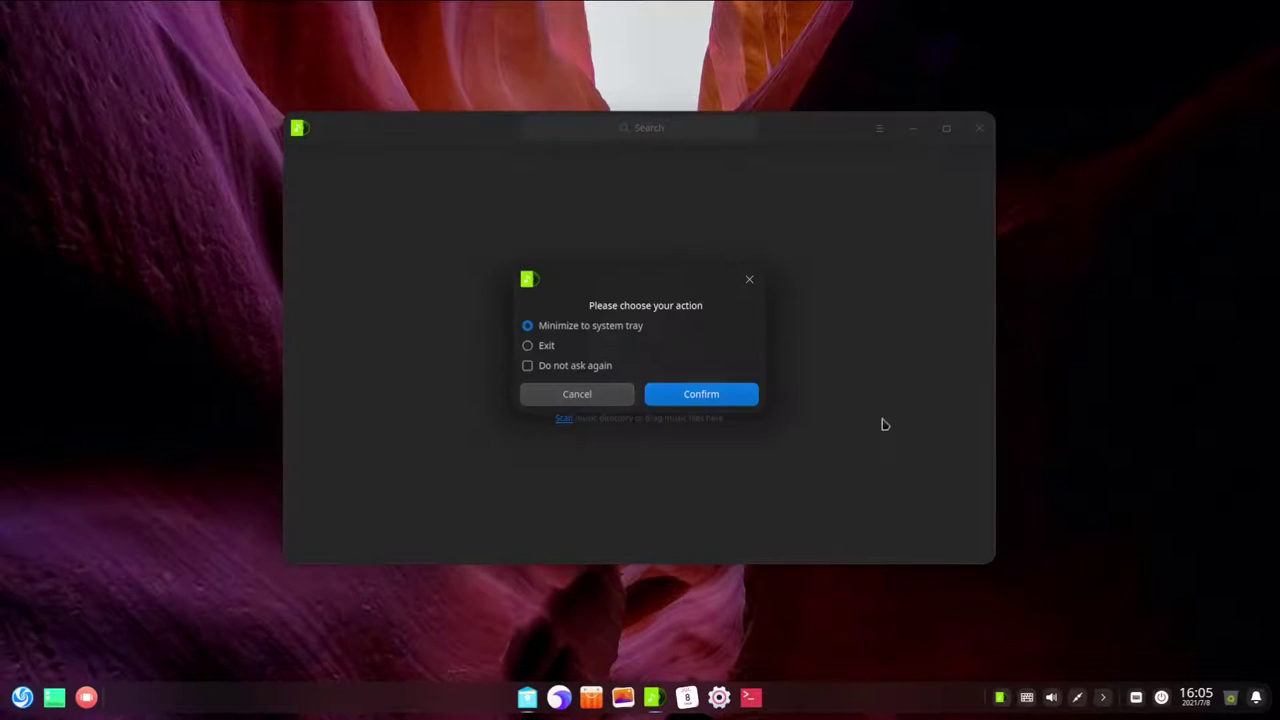
click(658, 400)
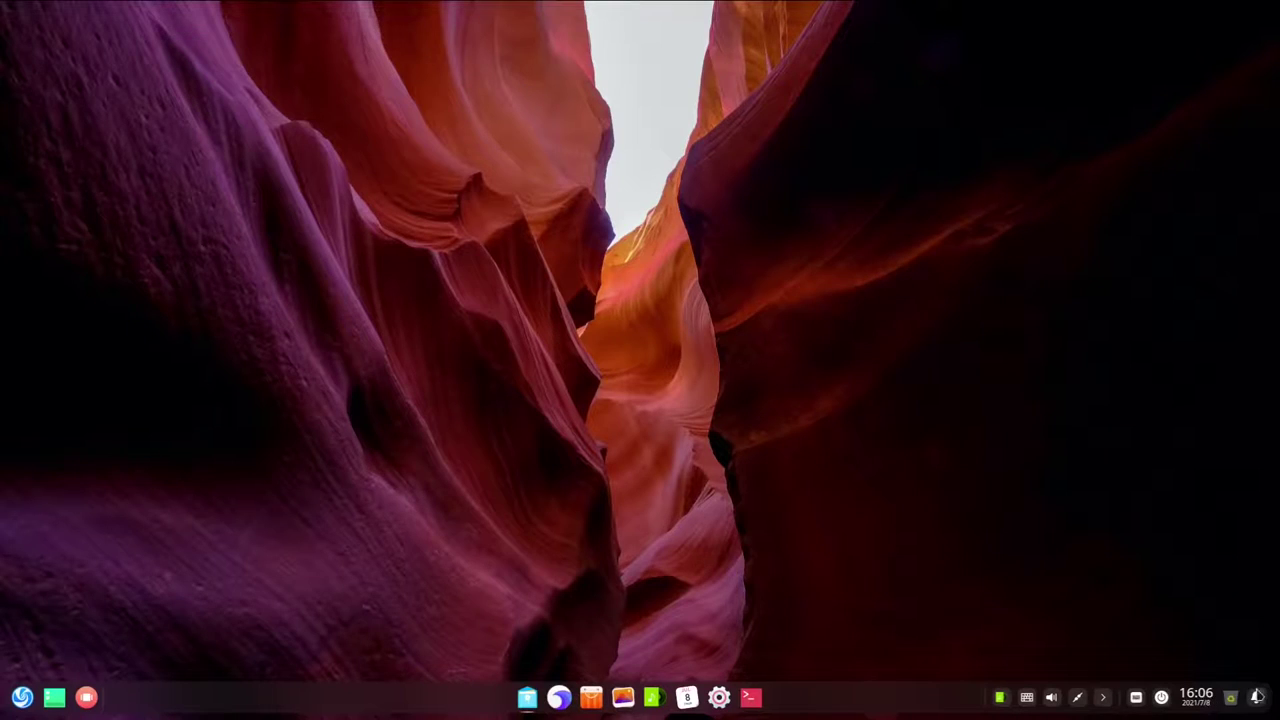
click(1256, 697)
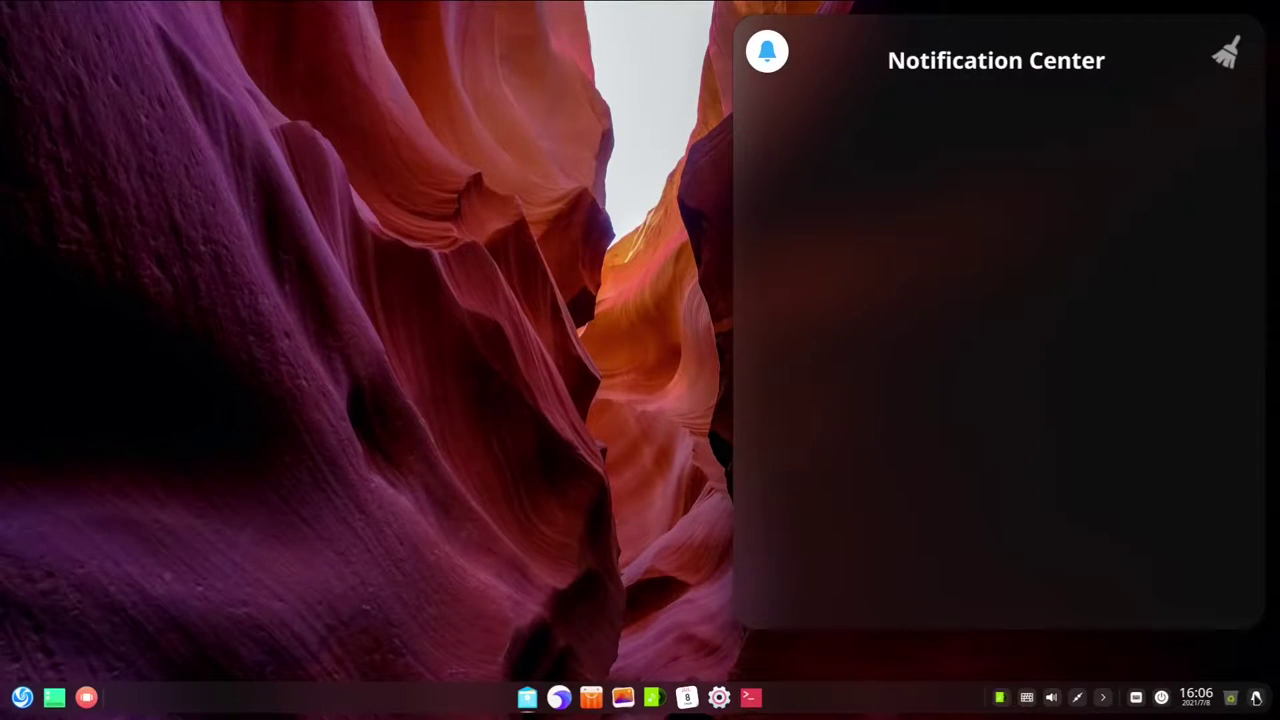
click(1256, 697)
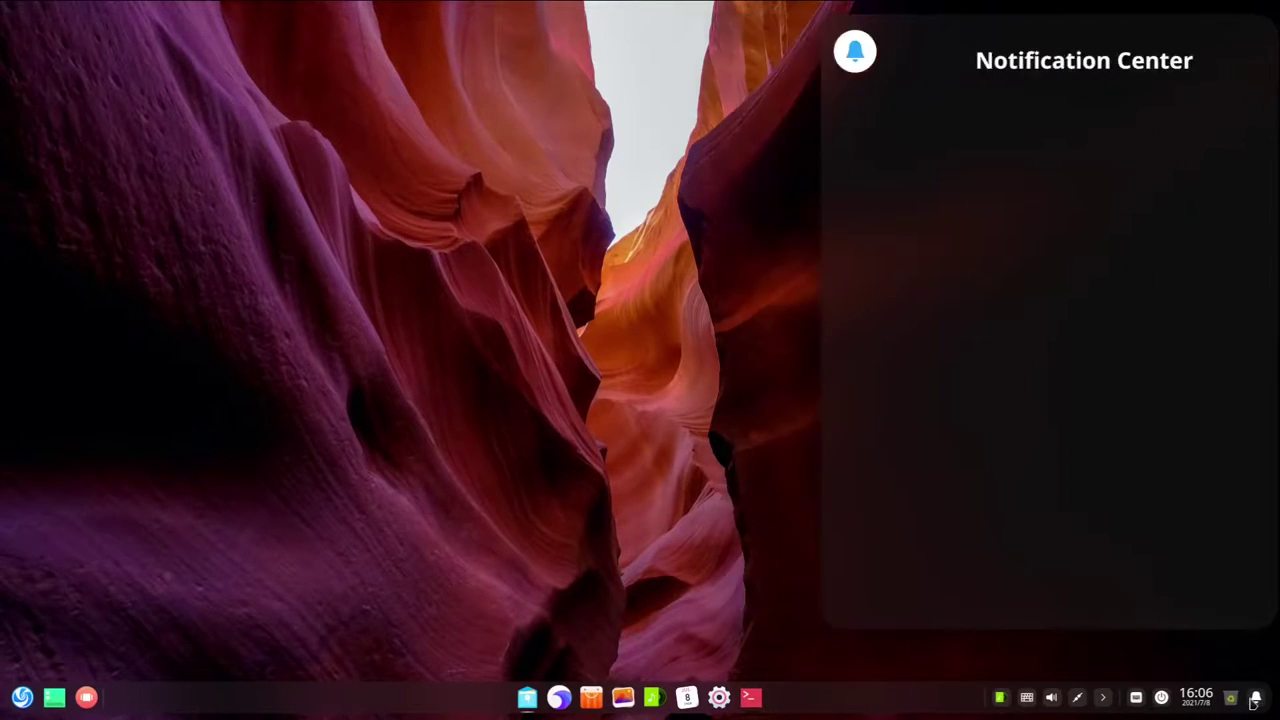